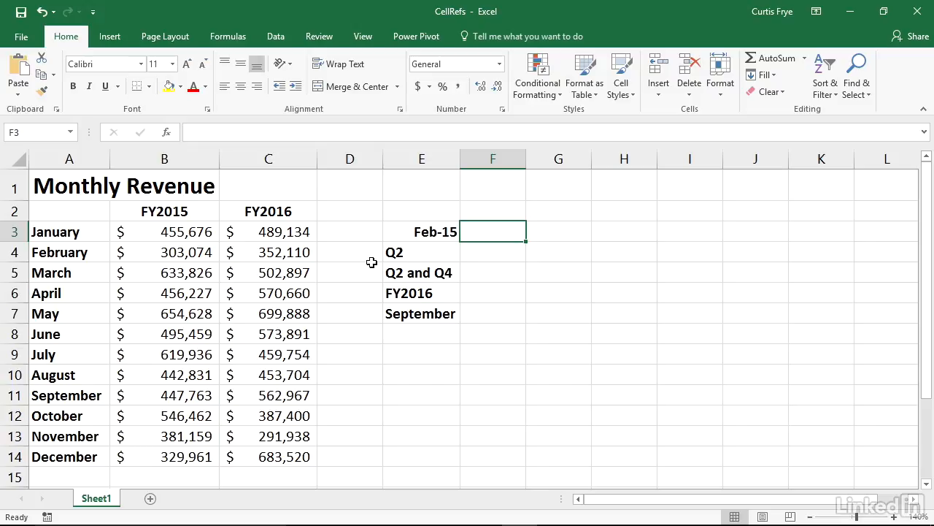
- Enter the formula =B4 in cell F3 to return the February FY2015 revenue beside Feb-15
click(202, 253)
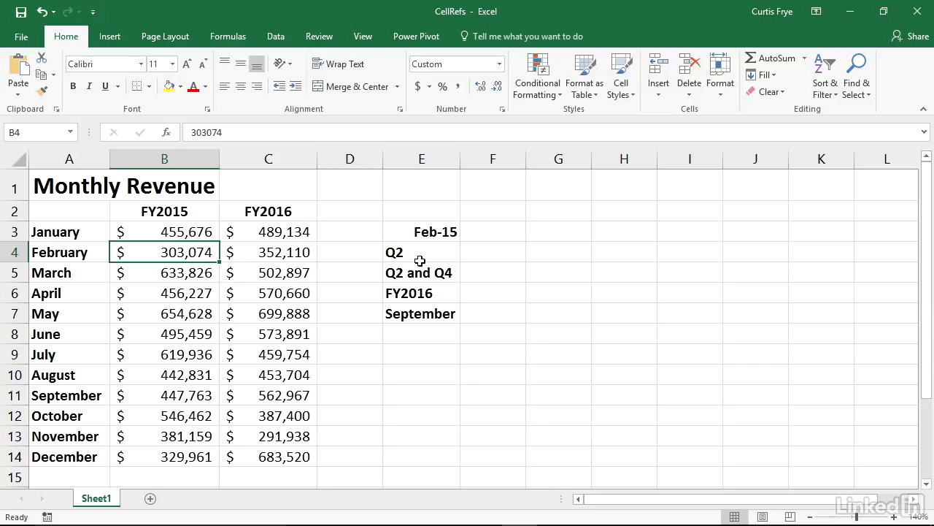
click(492, 234)
text(=)
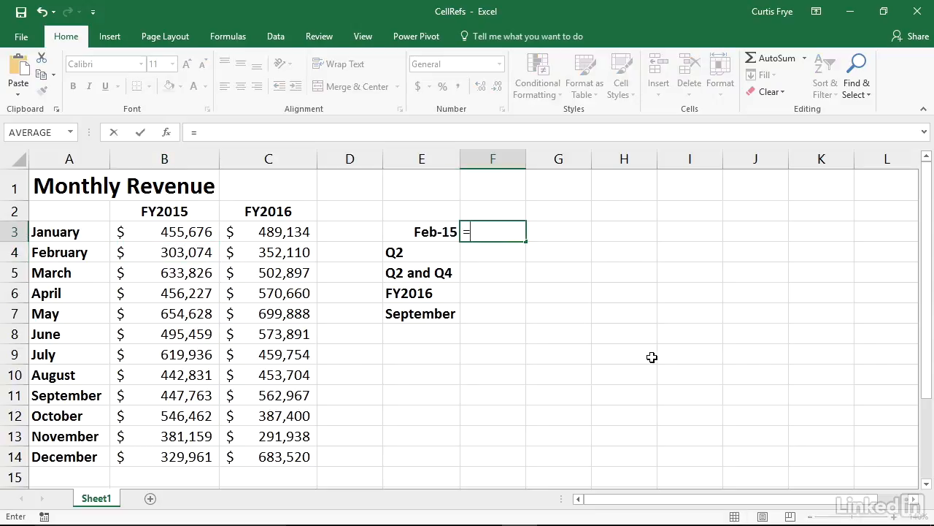
text(b4)
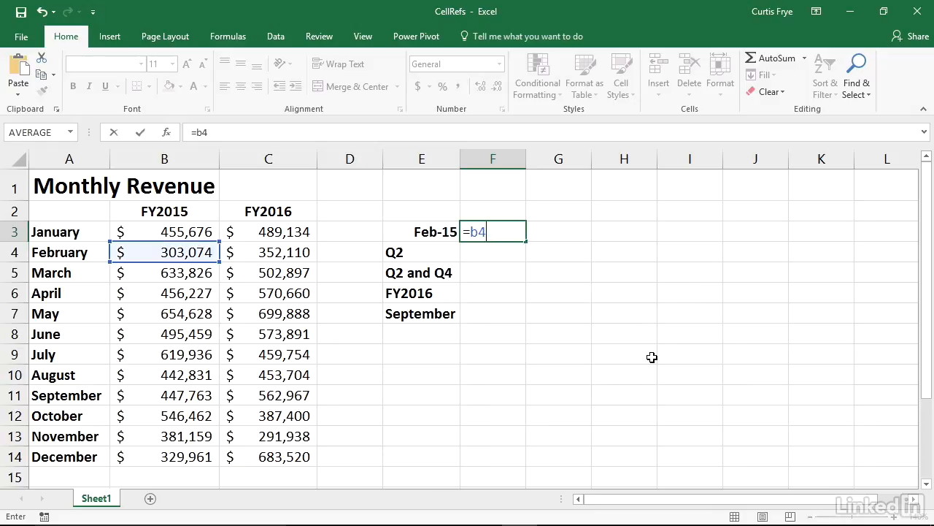
key(Return)
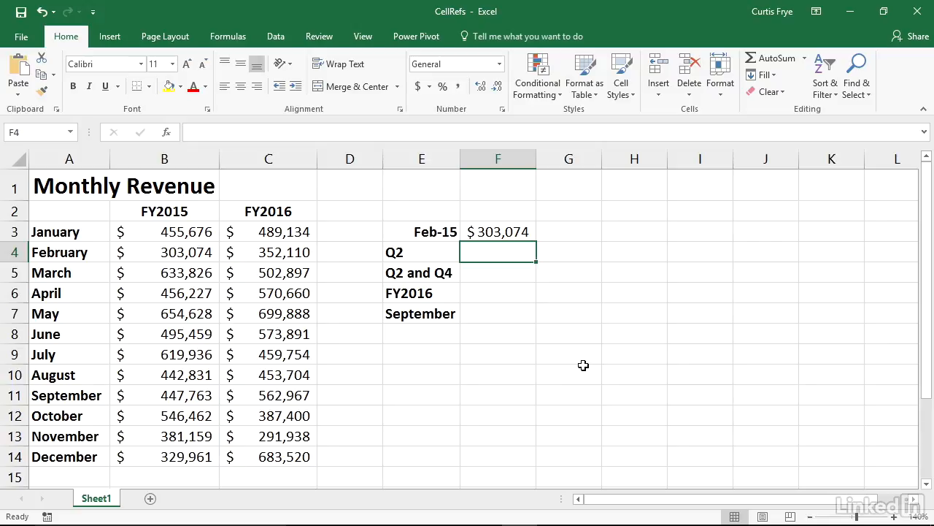
- Clear F3 and rebuild its formula as =B4 by picking the February FY2015 cell as the reference
key(Up)
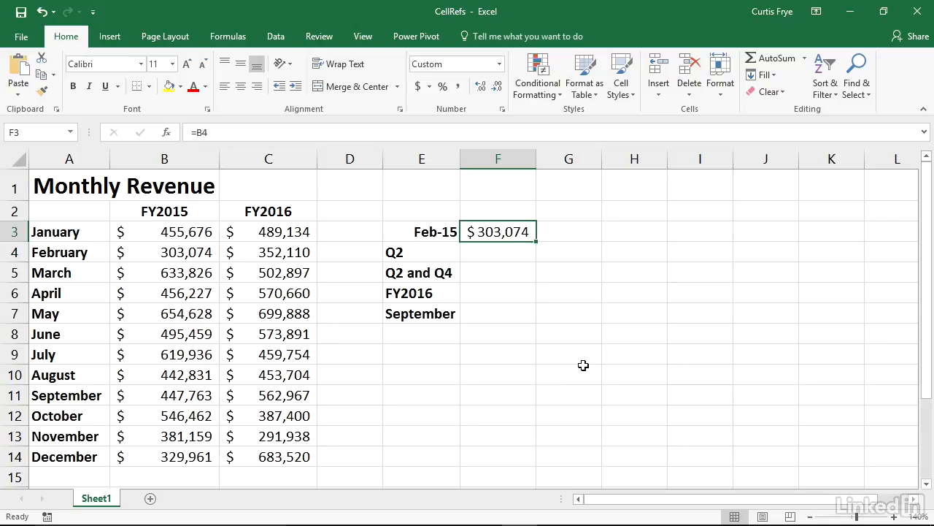
key(Delete)
text(=)
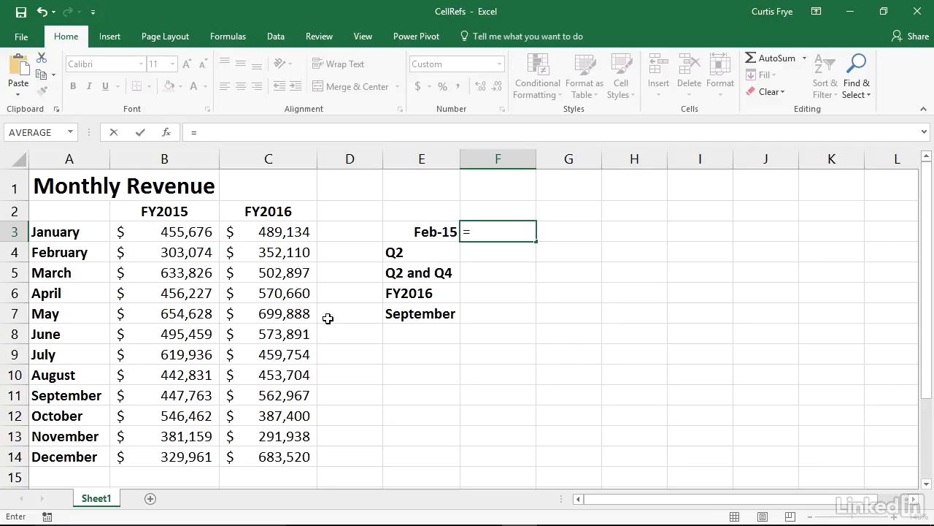
click(199, 255)
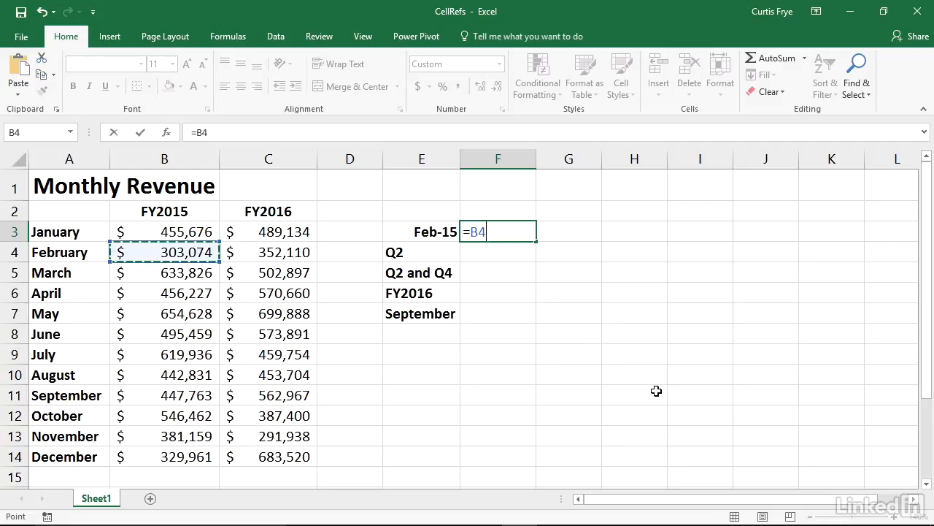
key(Return)
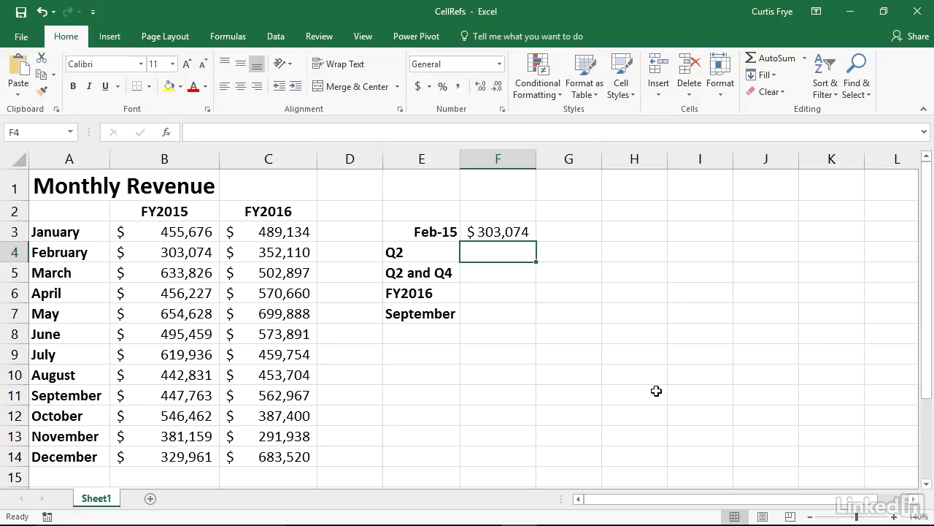
- Total the Q2 revenue for both years in F4 with =SUM(B6:C8), picking the April to June range
click(185, 299)
click(186, 313)
click(186, 332)
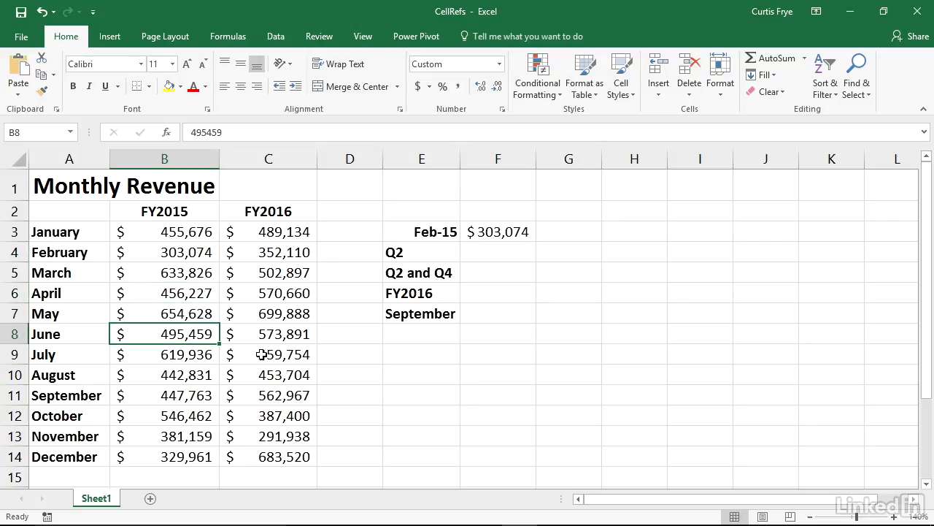
click(481, 255)
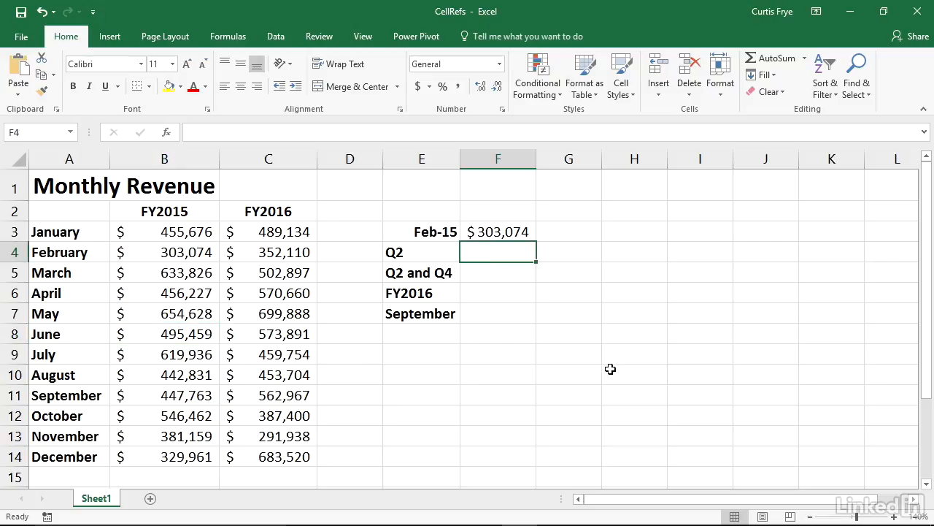
text(=)
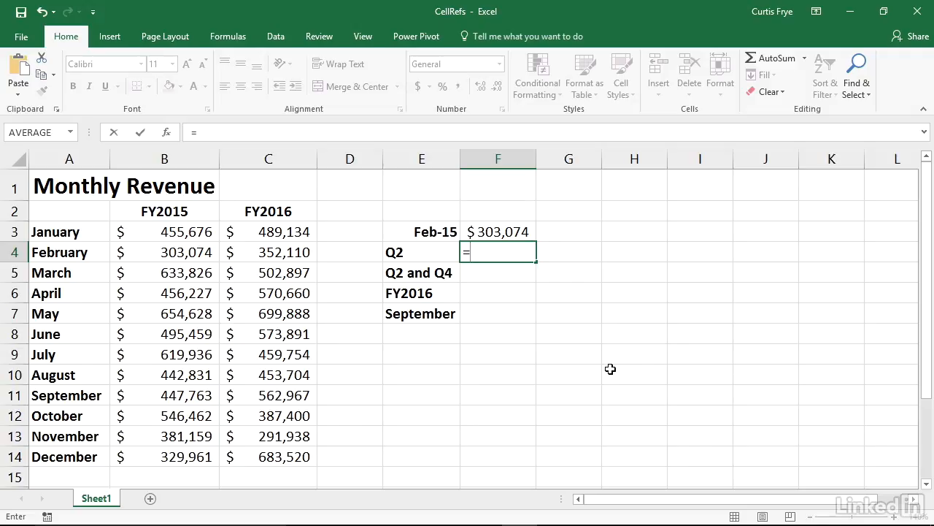
text(SUM()
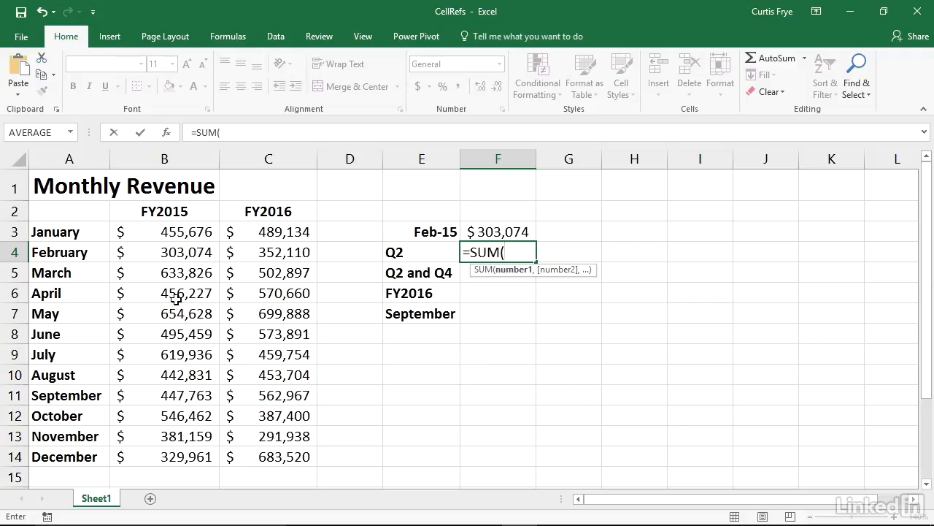
click(209, 294)
drag(209, 294, 302, 336)
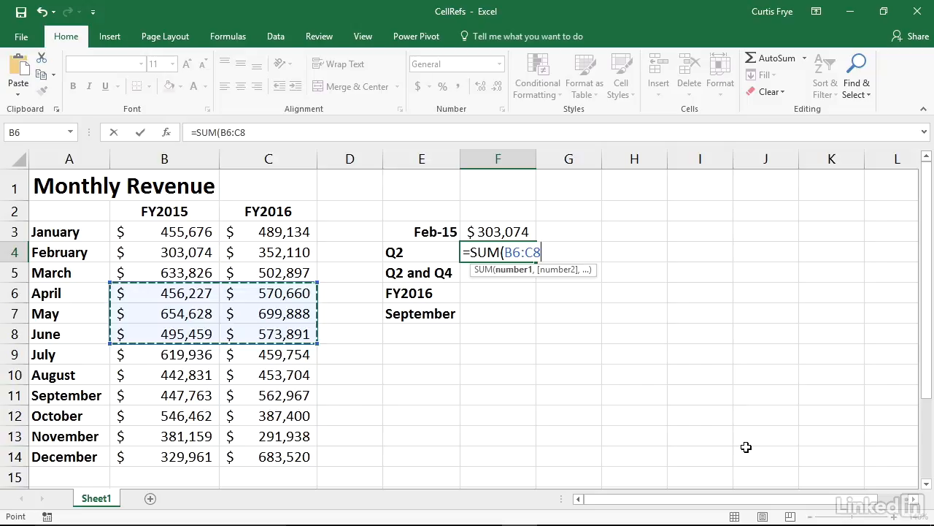
text())
key(Return)
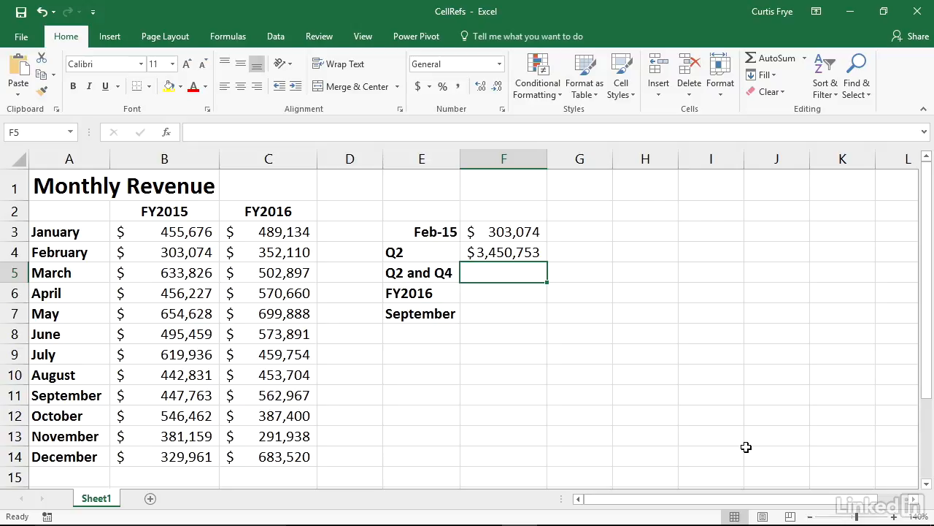
- Total the Q2 and Q4 revenue in F5 with =SUM(B6:C8,B12:C14), picking the two separate ranges
text(=)
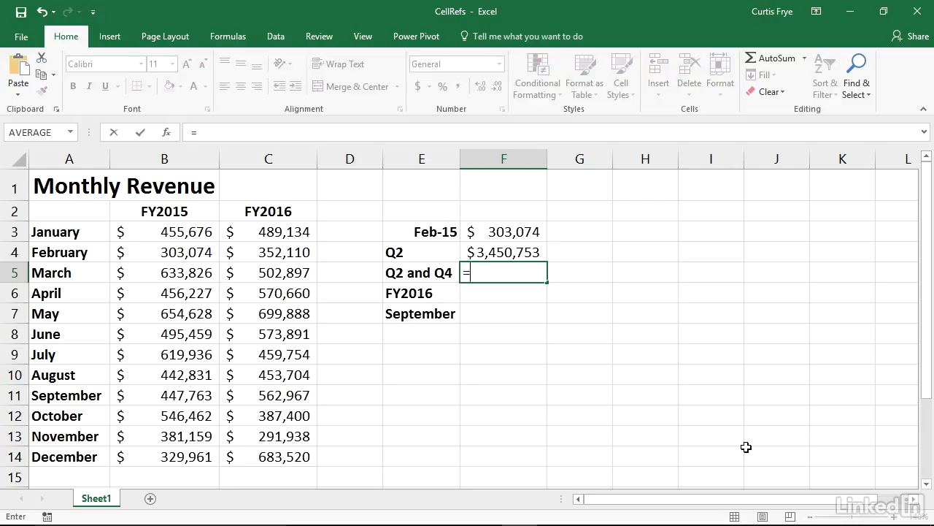
text(SUM()
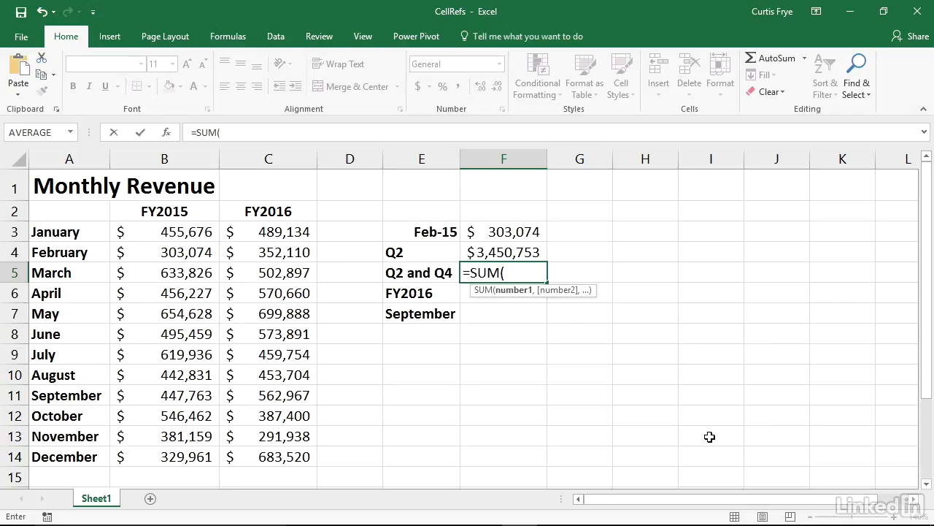
click(185, 292)
drag(185, 292, 280, 331)
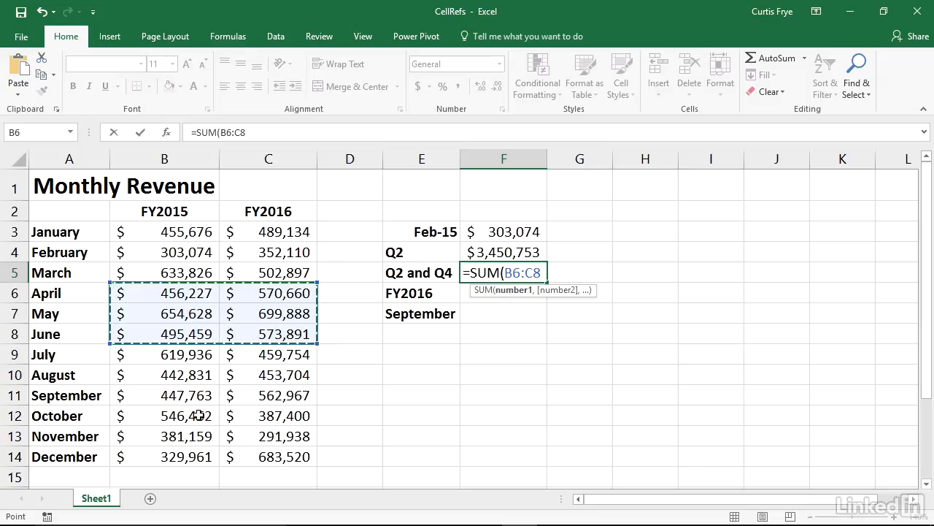
text(,)
drag(199, 415, 272, 456)
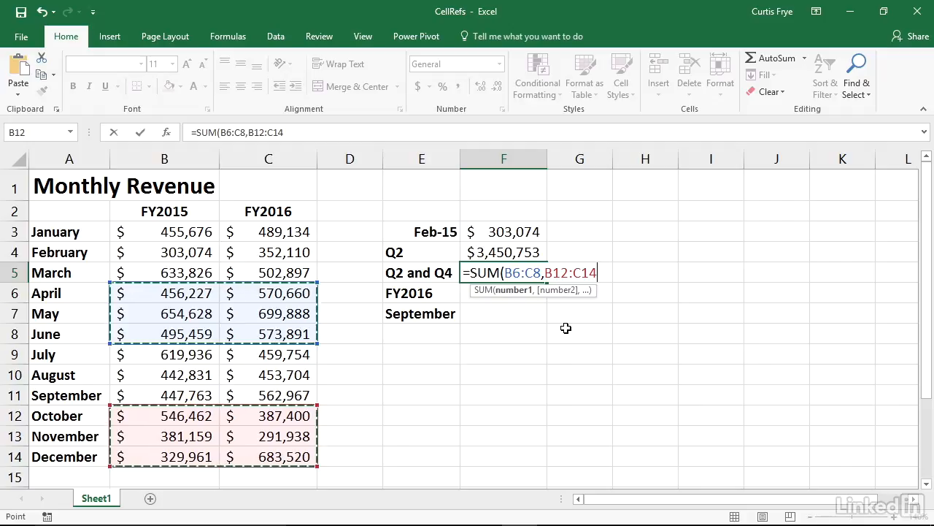
text())
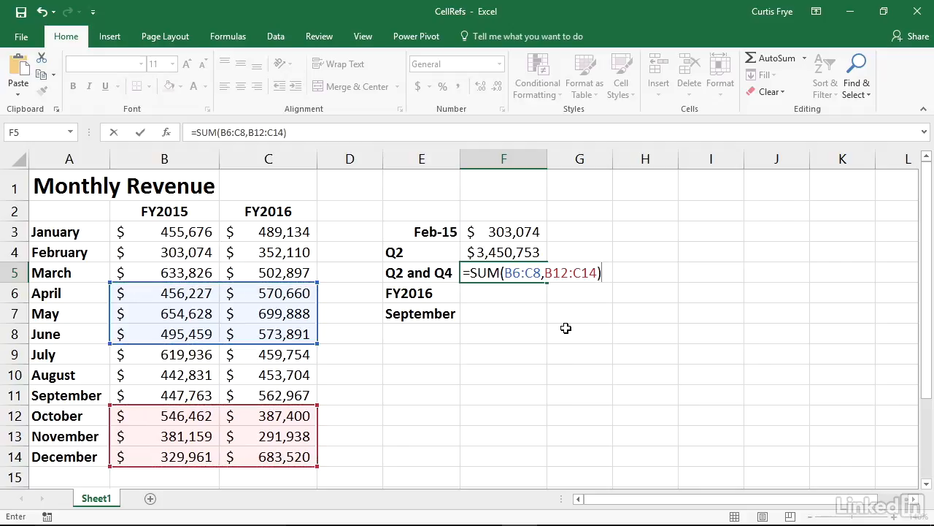
key(Return)
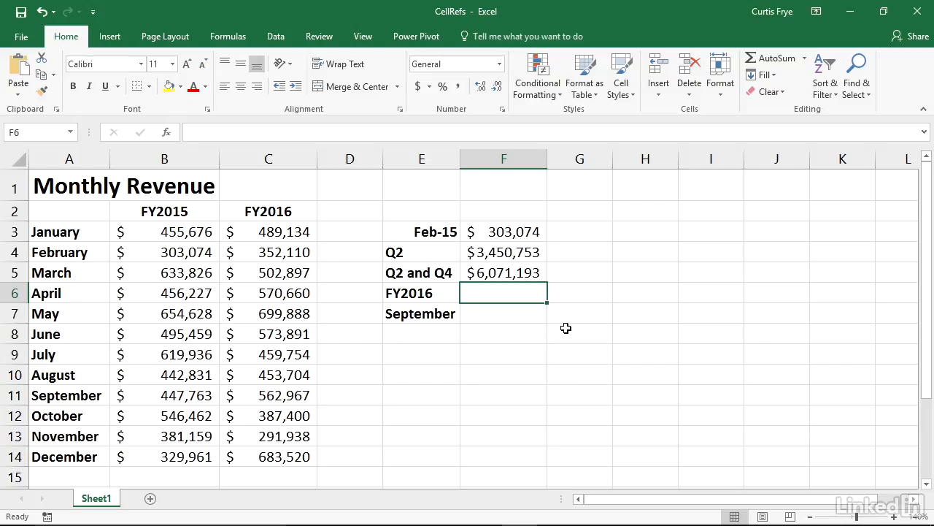
- Total the FY2016 revenue in F6 with =SUM(C:C), referencing the whole of column C
text(=)
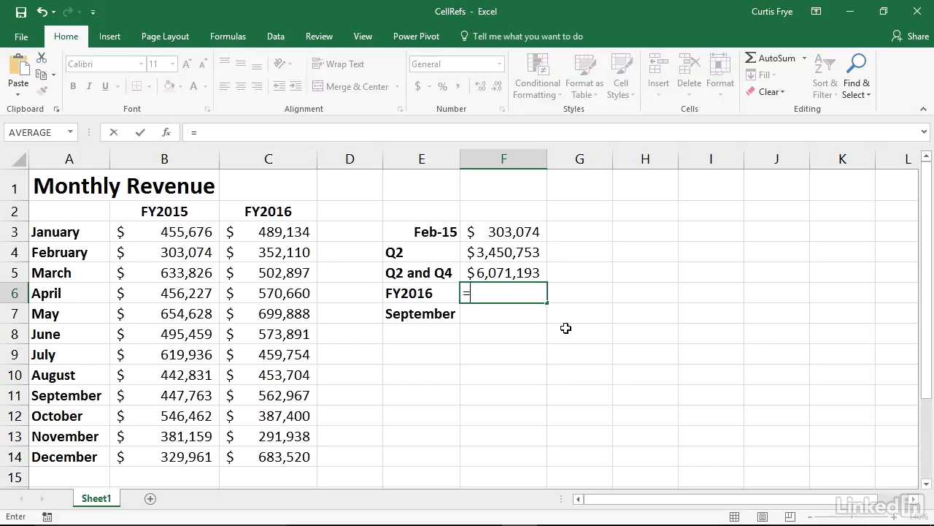
text(SUM()
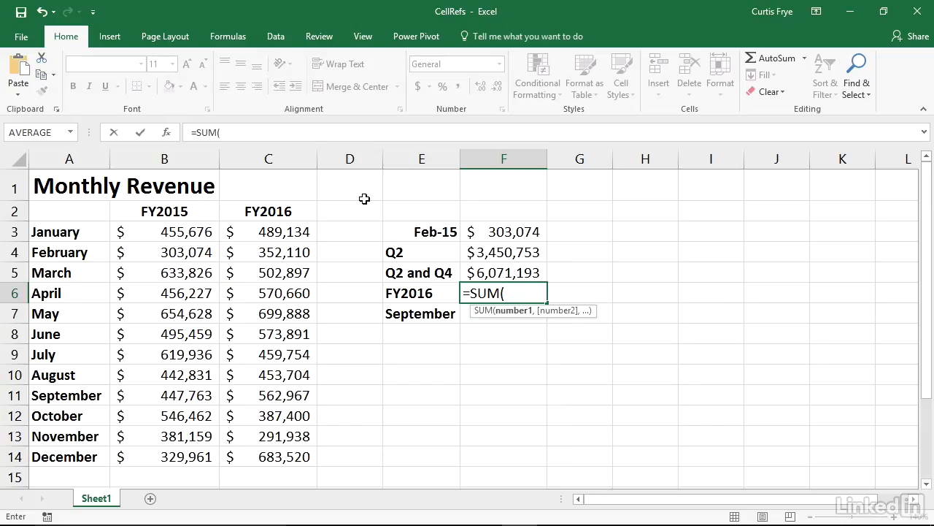
click(281, 156)
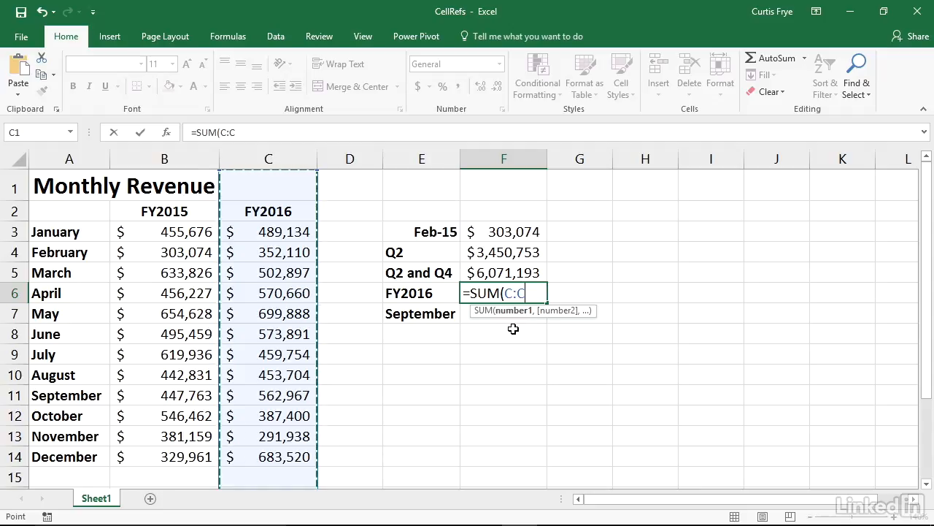
click(289, 152)
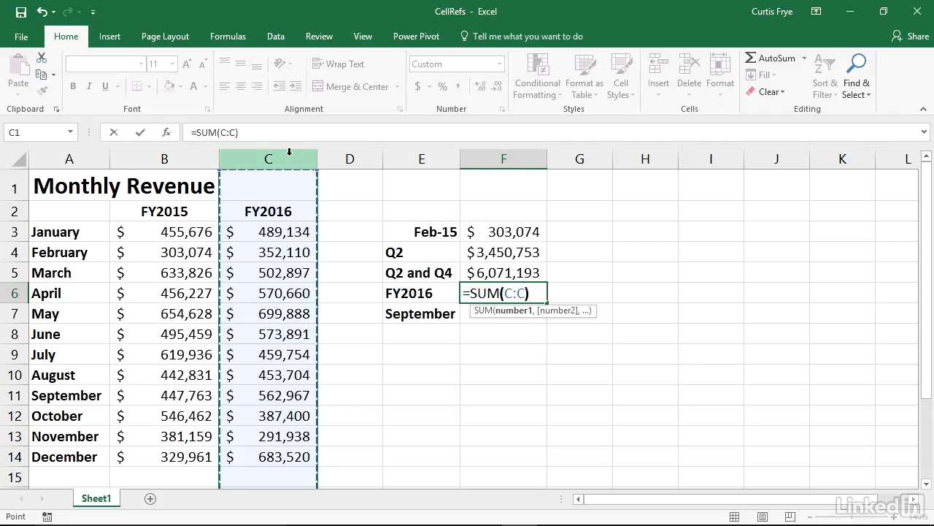
text())
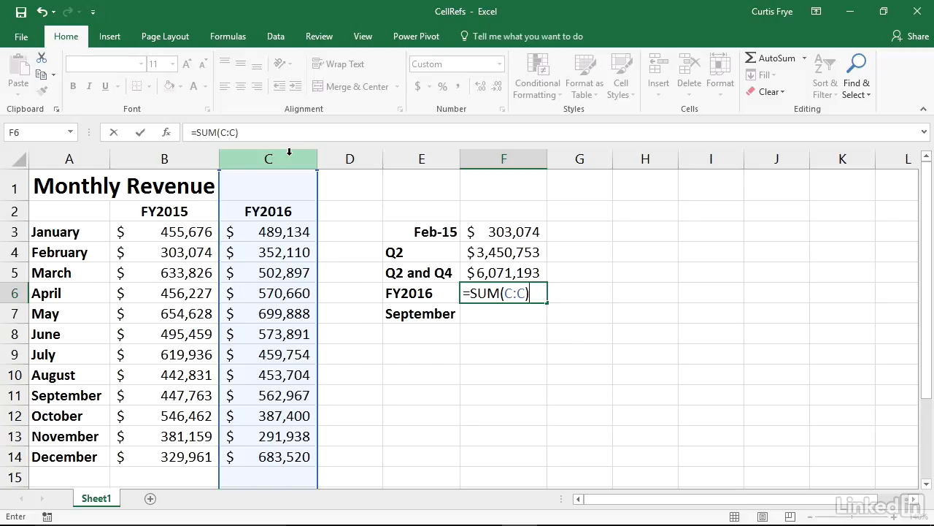
key(Return)
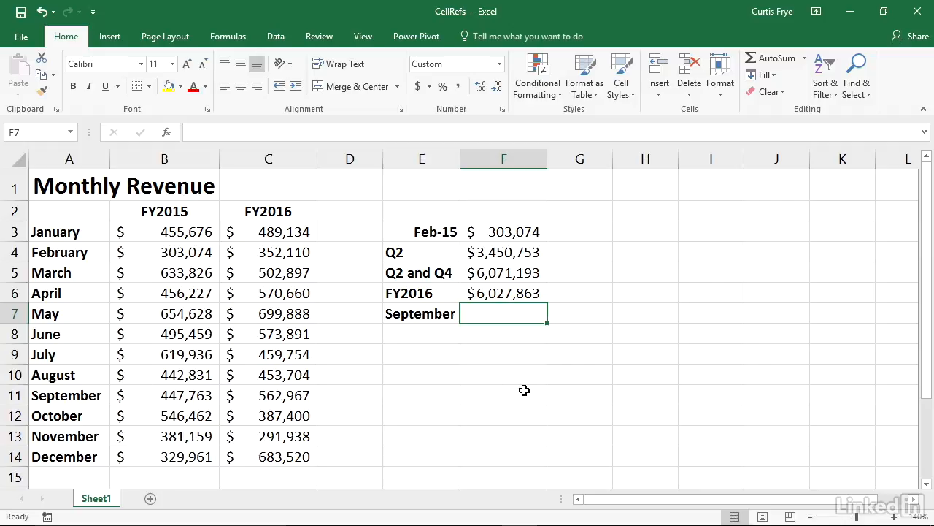
- Total the September revenue in F7 with =SUM(11:11), referencing the whole of row 11
text(=)
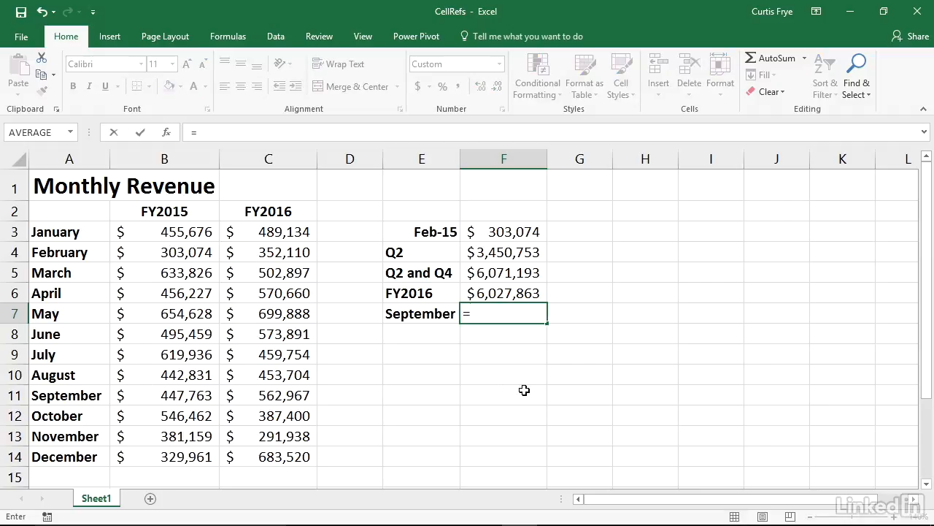
text(SUM()
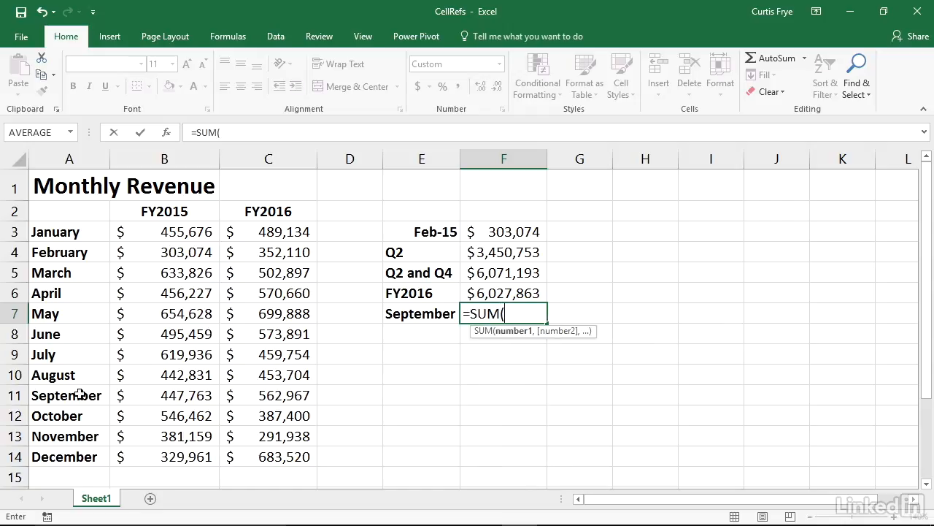
click(13, 395)
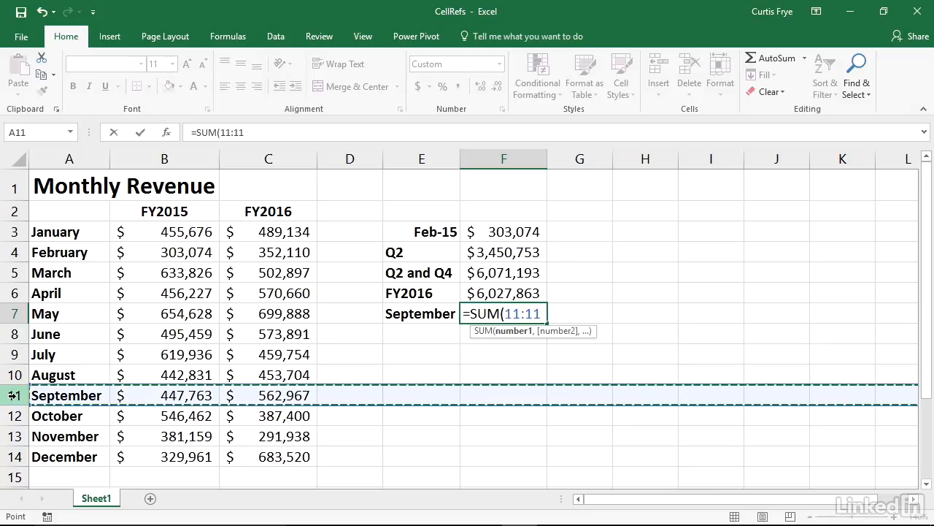
text())
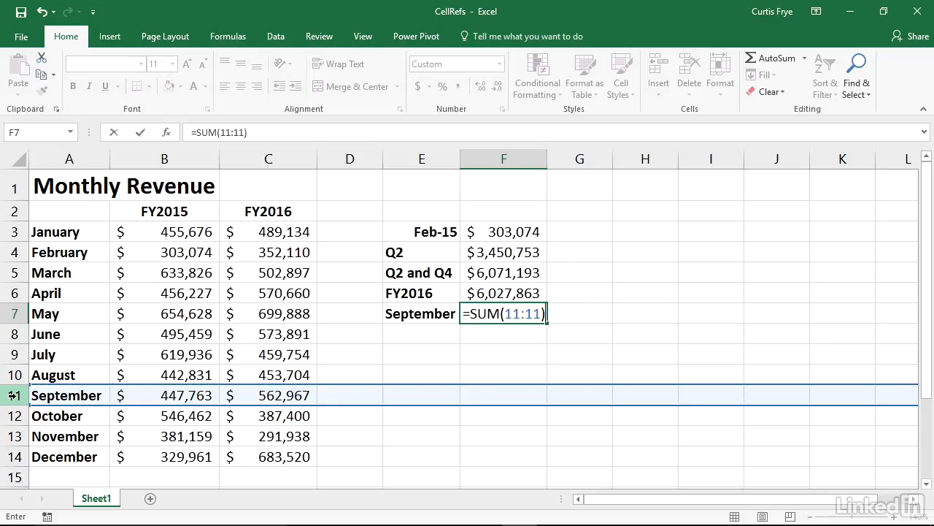
key(Return)
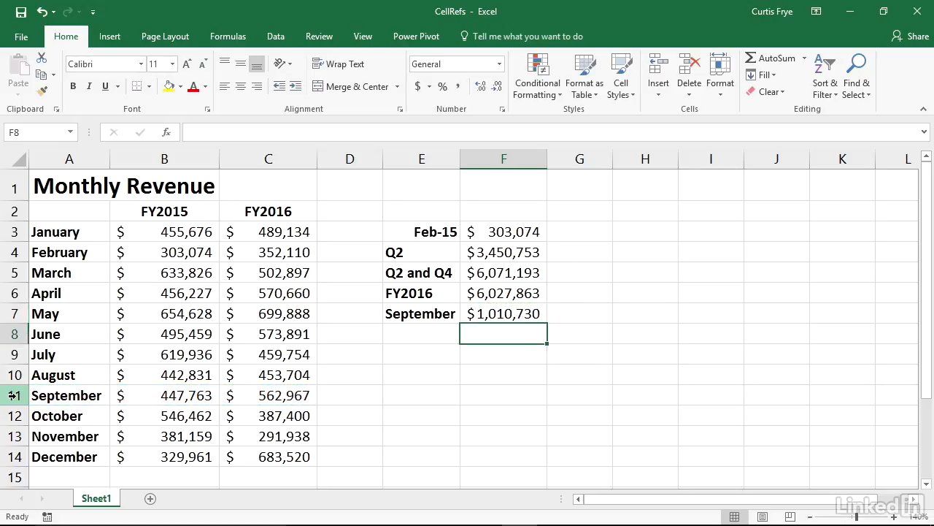